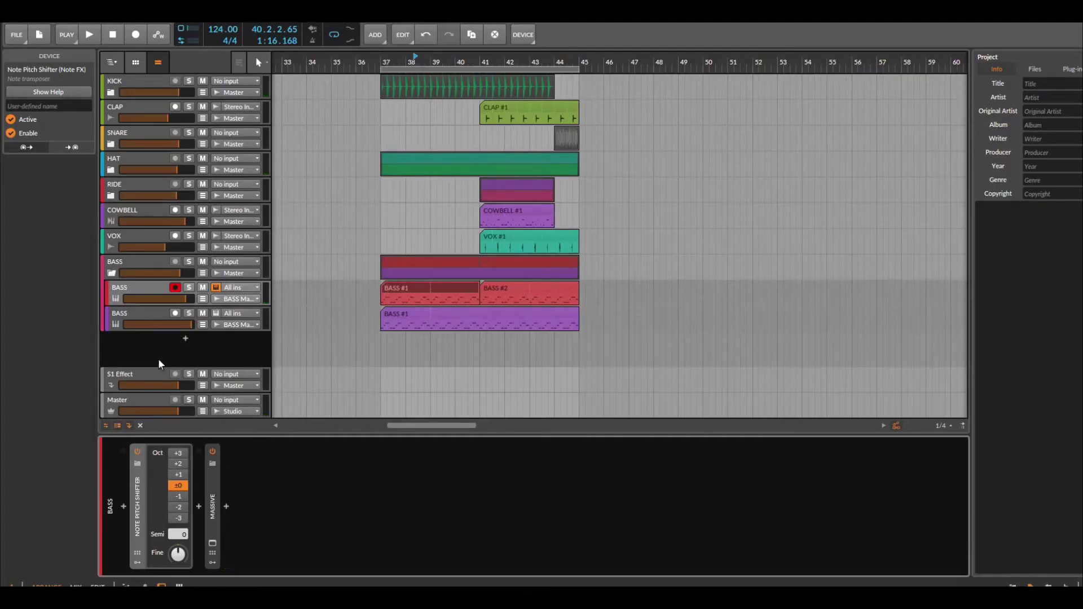
# Step: Open the Massive synth on the second bass track, move its window aside, and play the arrangement from bar 37
pyautogui.click(156, 321)
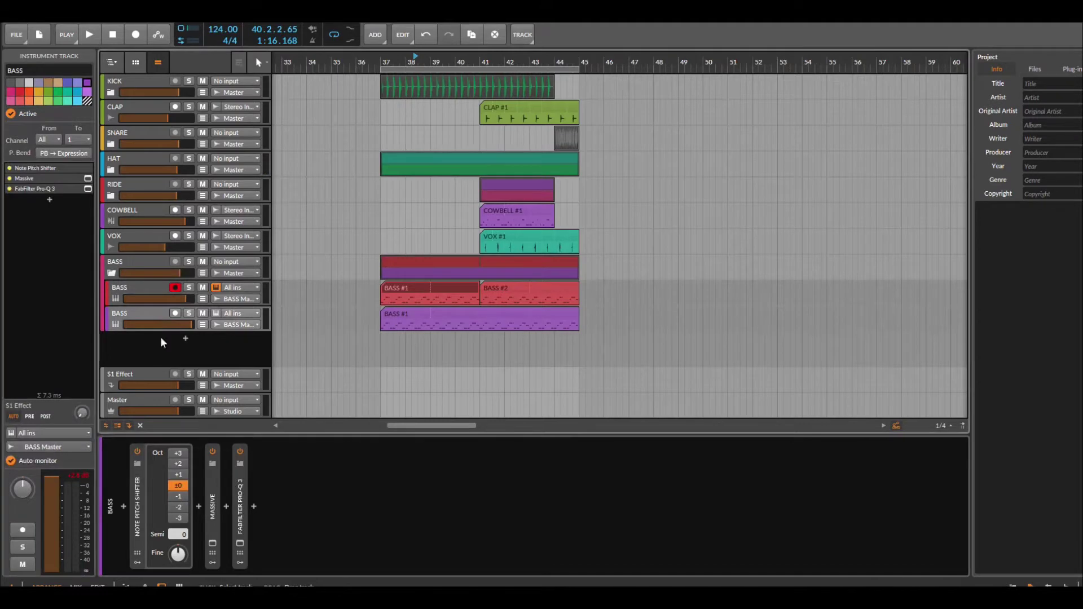
pyautogui.click(212, 542)
pyautogui.moveTo(511, 120); pyautogui.dragTo(386, 133)
pyautogui.click(387, 62)
pyautogui.press('space')
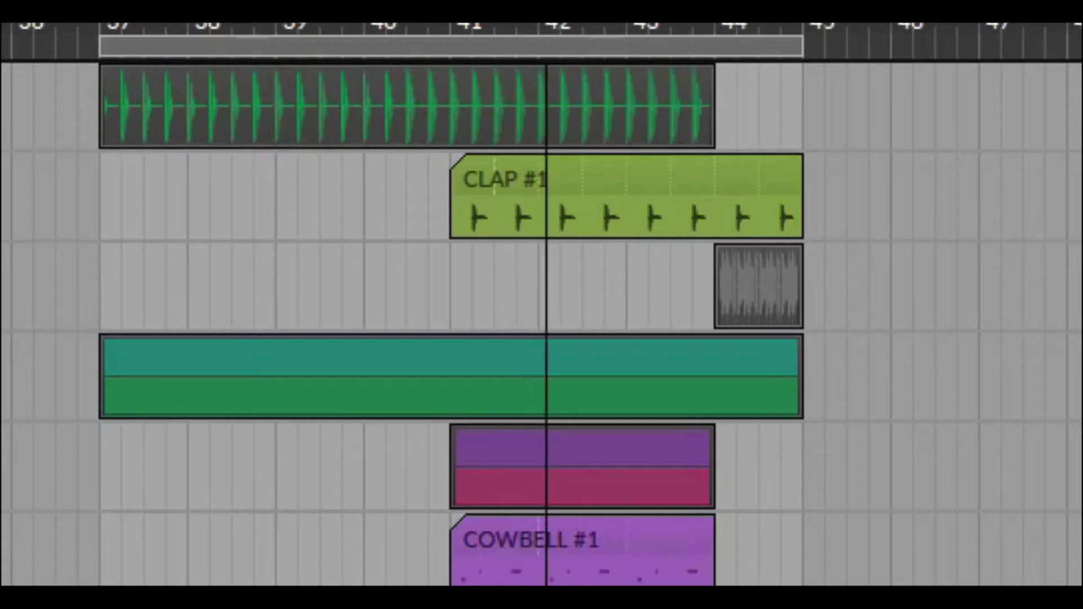
# Step: Audition the arrangement's parts by soloing individual tracks one after another, including the kick, clap and hat
pyautogui.click(469, 44)
pyautogui.click(468, 326)
pyautogui.click(469, 424)
pyautogui.click(467, 520)
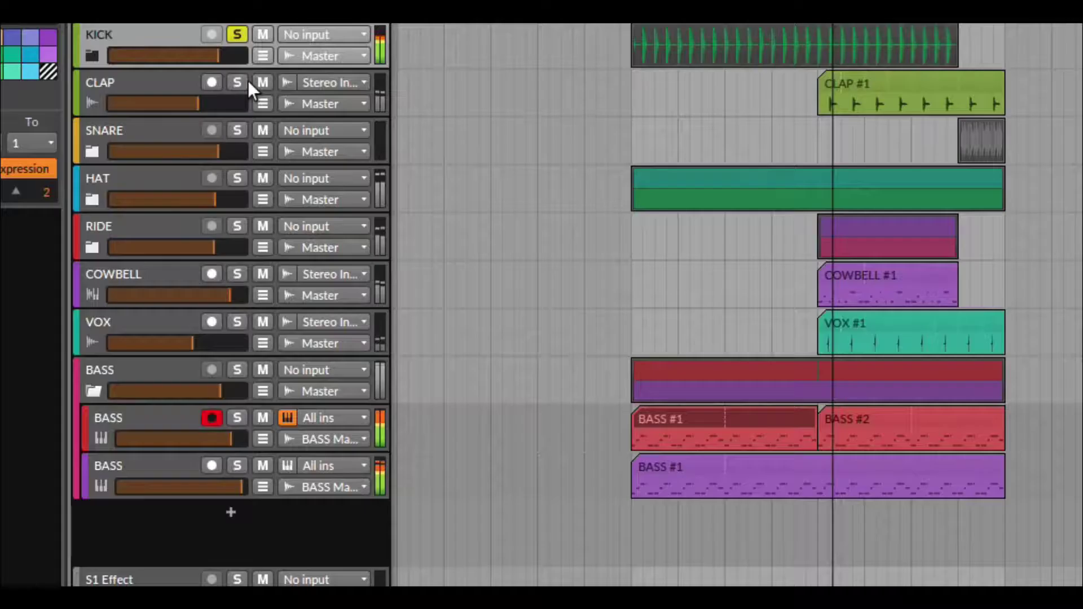
pyautogui.click(237, 82)
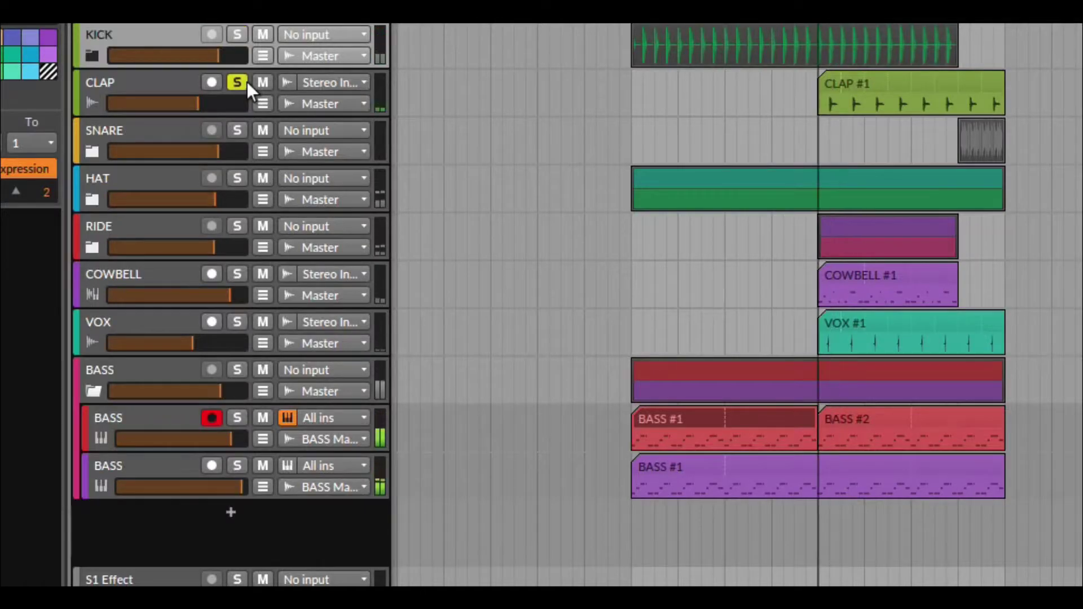
pyautogui.click(237, 179)
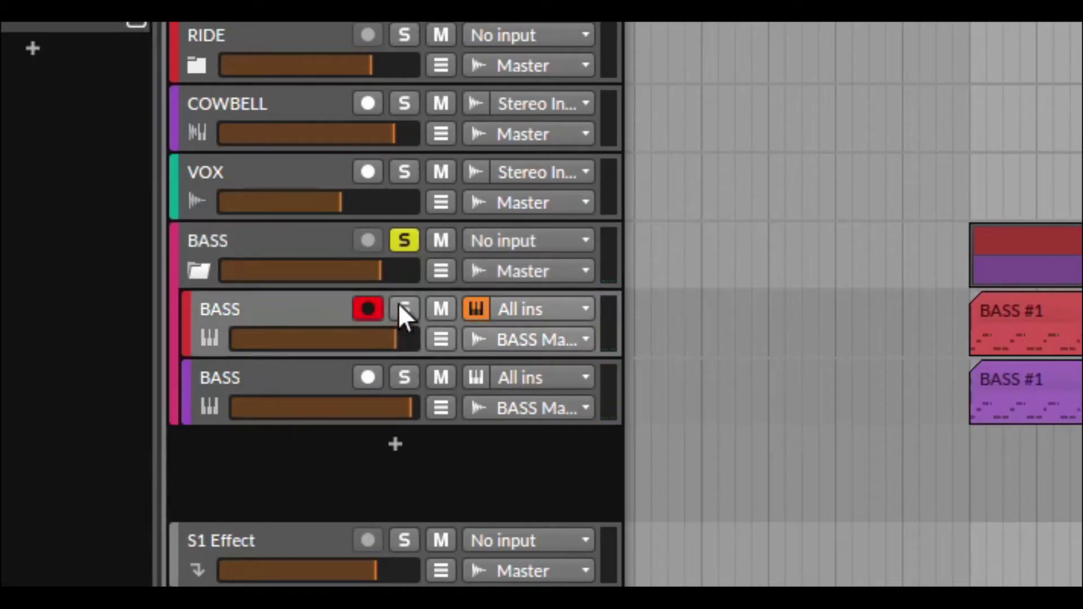
# Step: Solo the first bass track inside the BASS group and examine the OSC1 wavetable choice in its Massive synth
pyautogui.click(398, 305)
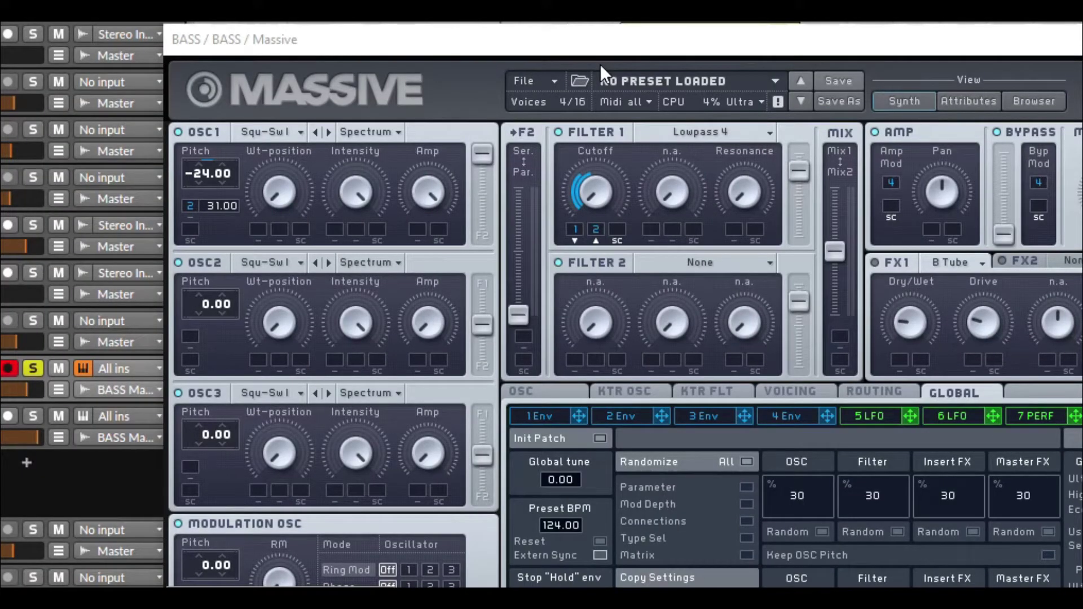
pyautogui.click(270, 133)
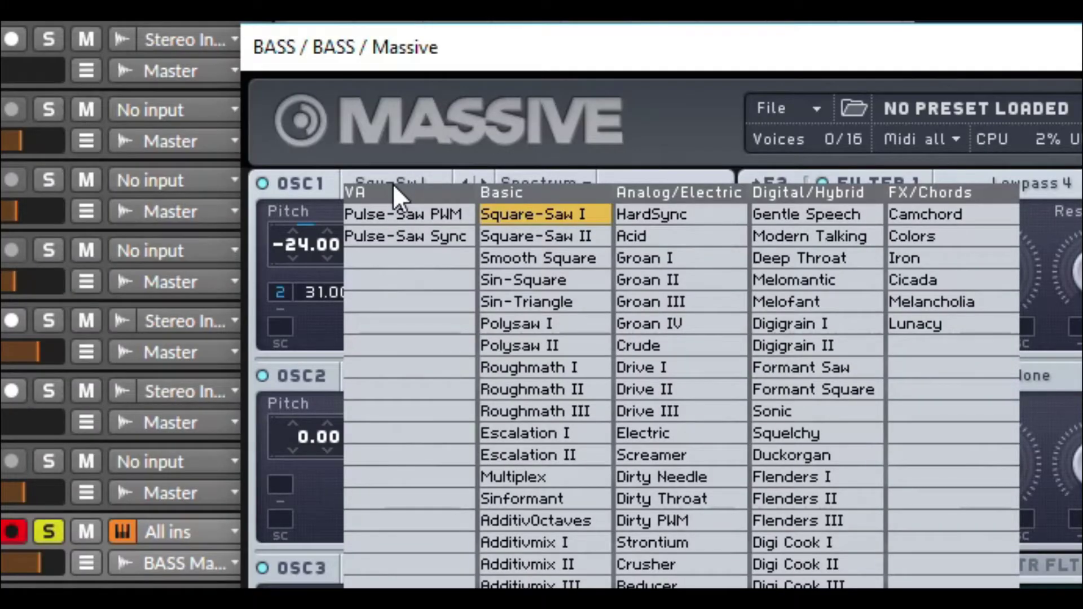
pyautogui.click(385, 163)
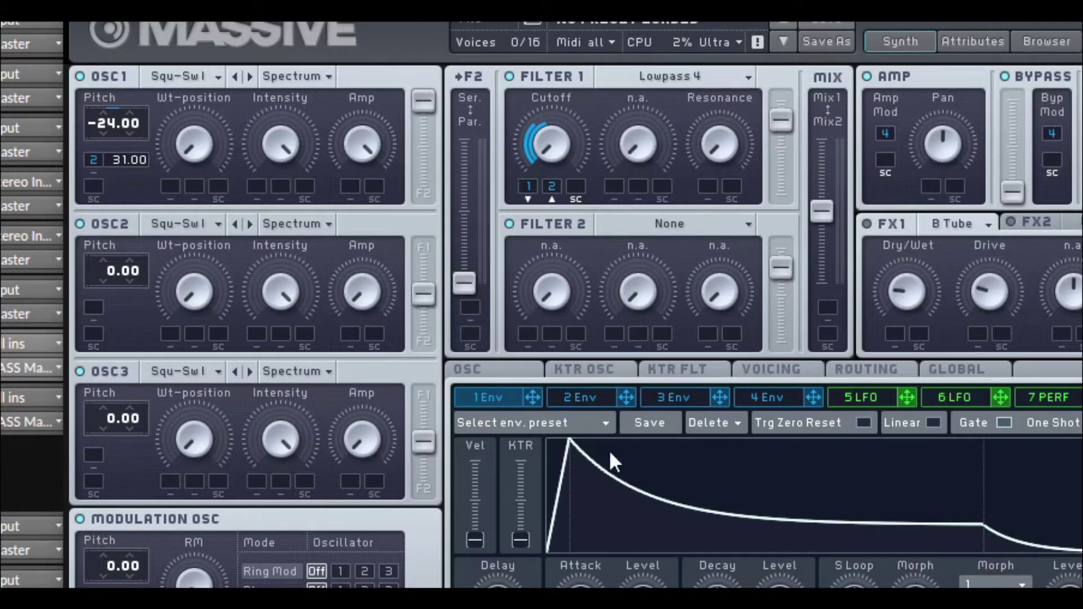
# Step: Examine the first bass patch's envelope 2 and filter cutoff modulation, plus its voicing and oscillator settings
pyautogui.click(577, 394)
pyautogui.moveTo(627, 405); pyautogui.dragTo(557, 219)
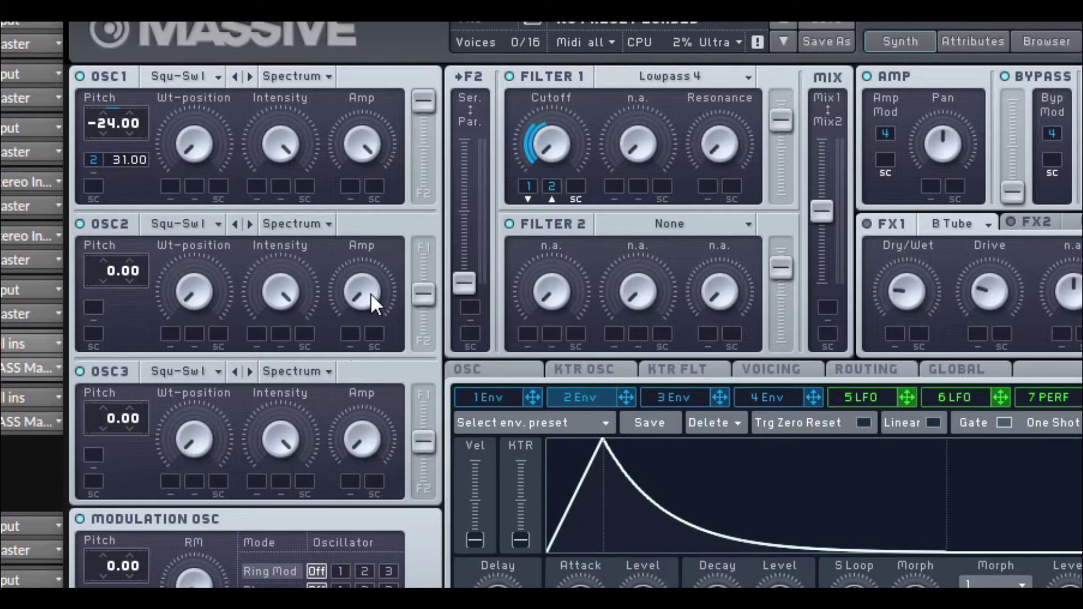
pyautogui.click(771, 369)
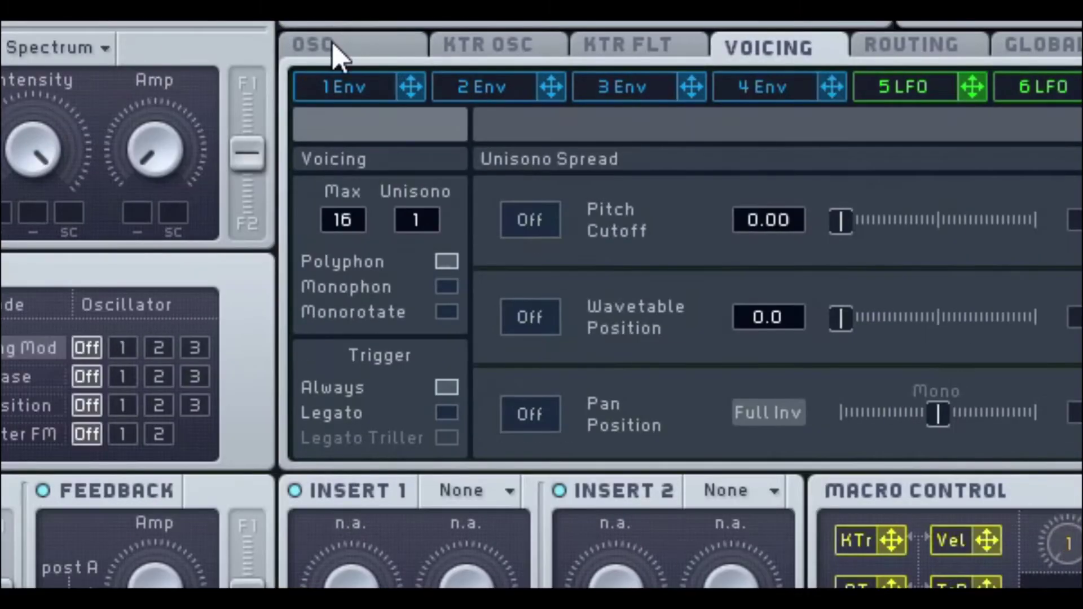
pyautogui.click(253, 62)
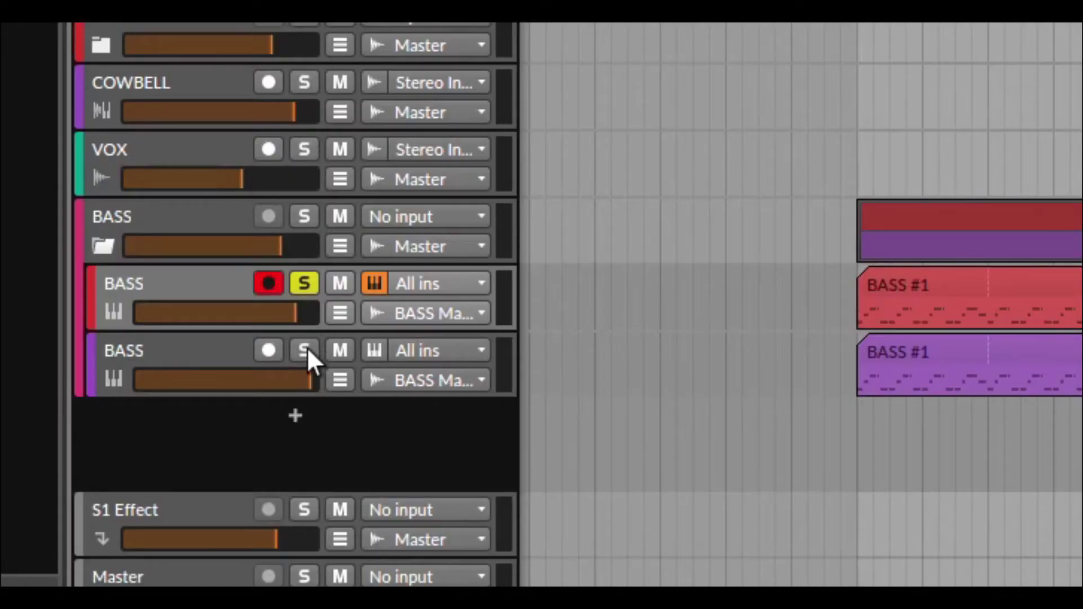
# Step: Solo the second bass track and examine the OSC1 wavetable choice in its Massive synth
pyautogui.click(305, 350)
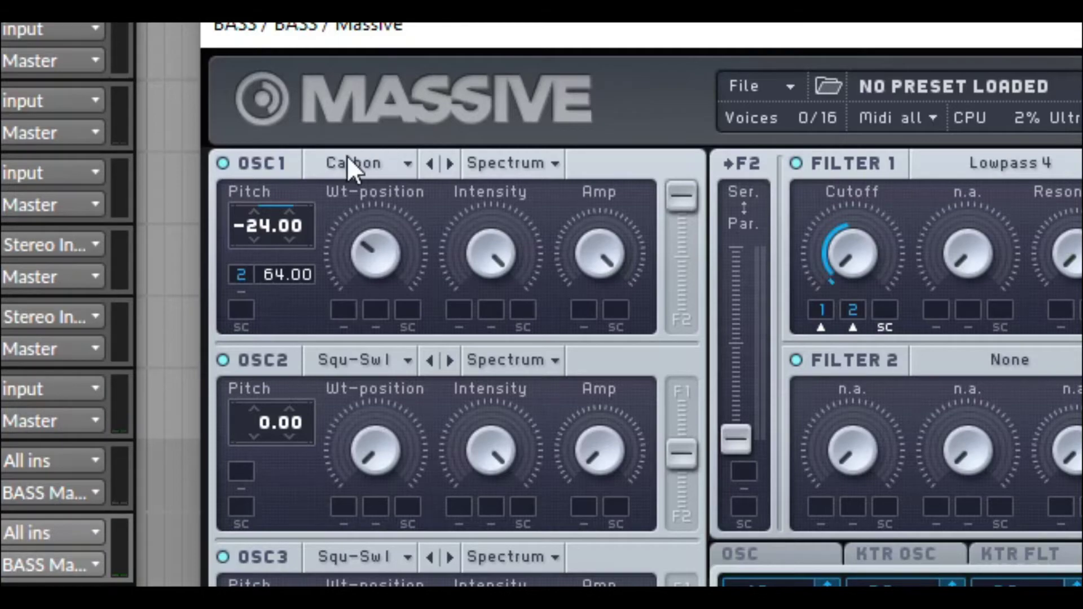
pyautogui.click(350, 163)
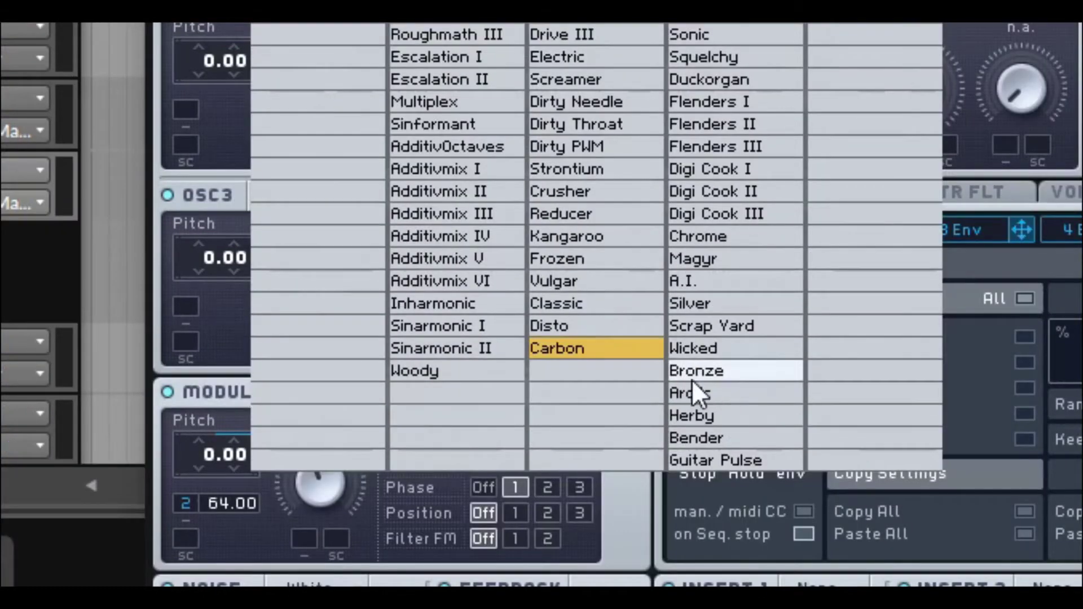
pyautogui.click(625, 360)
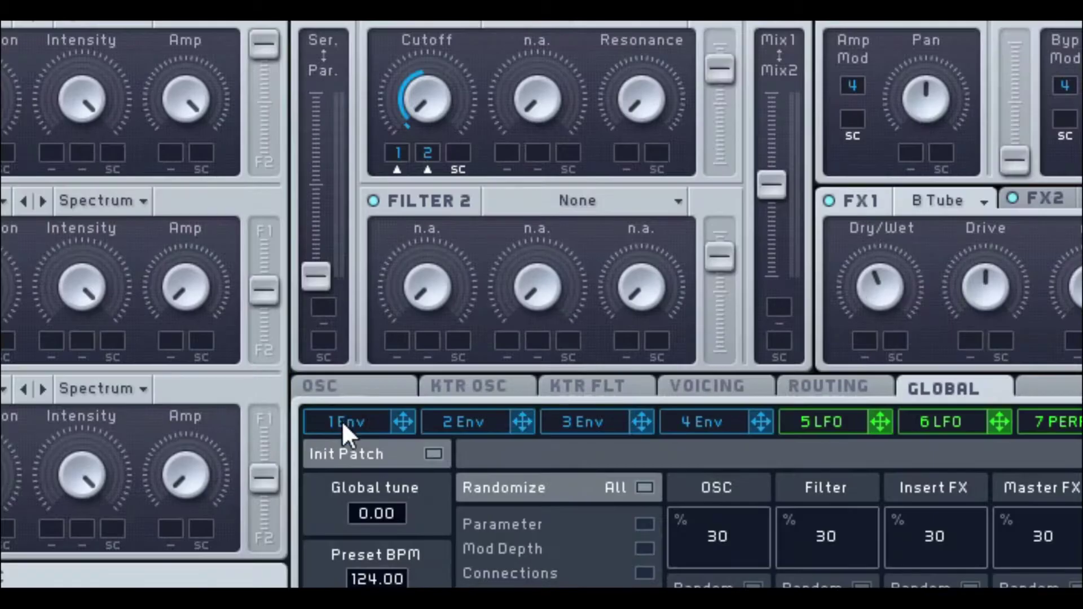
# Step: Examine envelopes 1 and 2 of the second bass patch, along with its unison voicing and oscillator phase settings
pyautogui.click(712, 230)
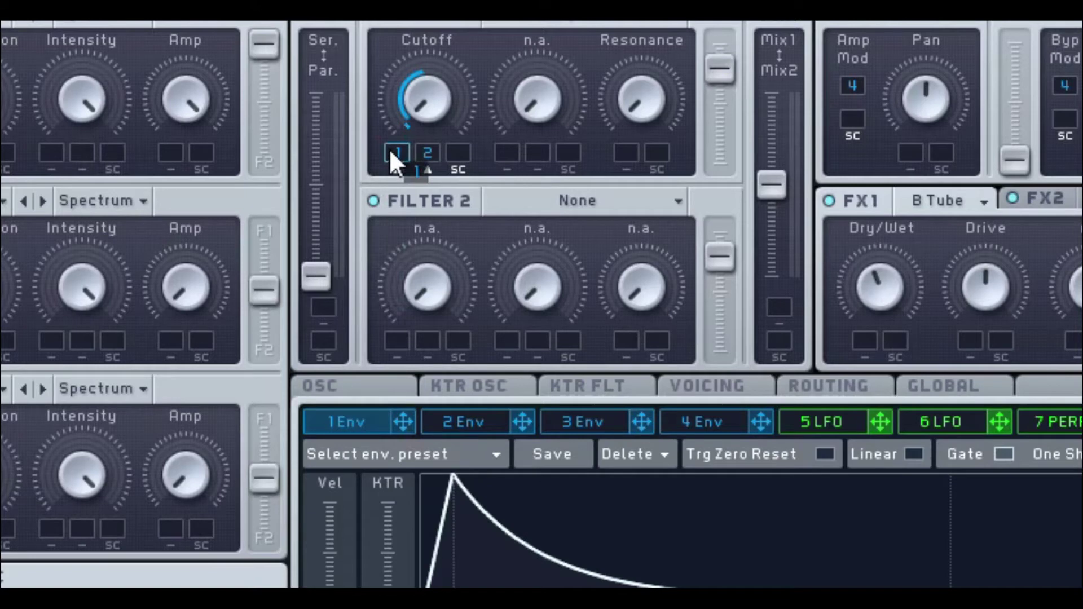
pyautogui.click(492, 425)
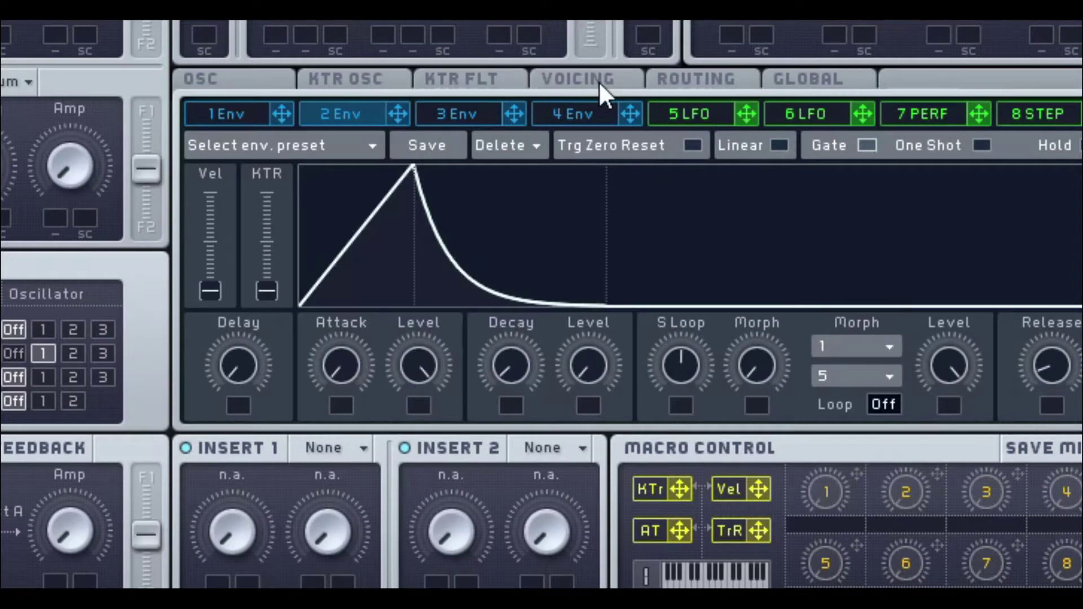
pyautogui.click(600, 80)
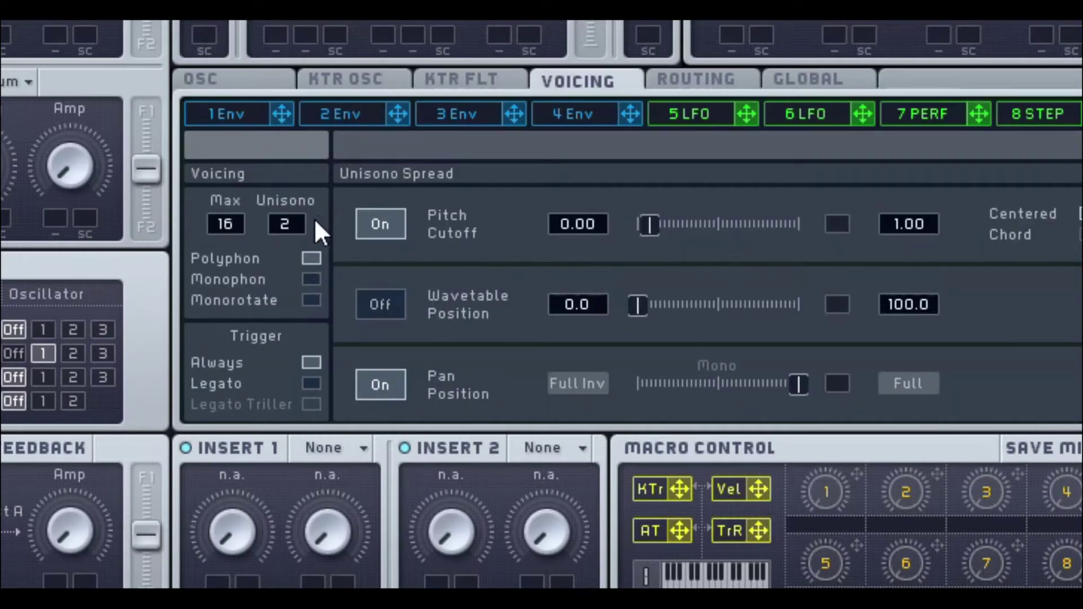
pyautogui.click(261, 82)
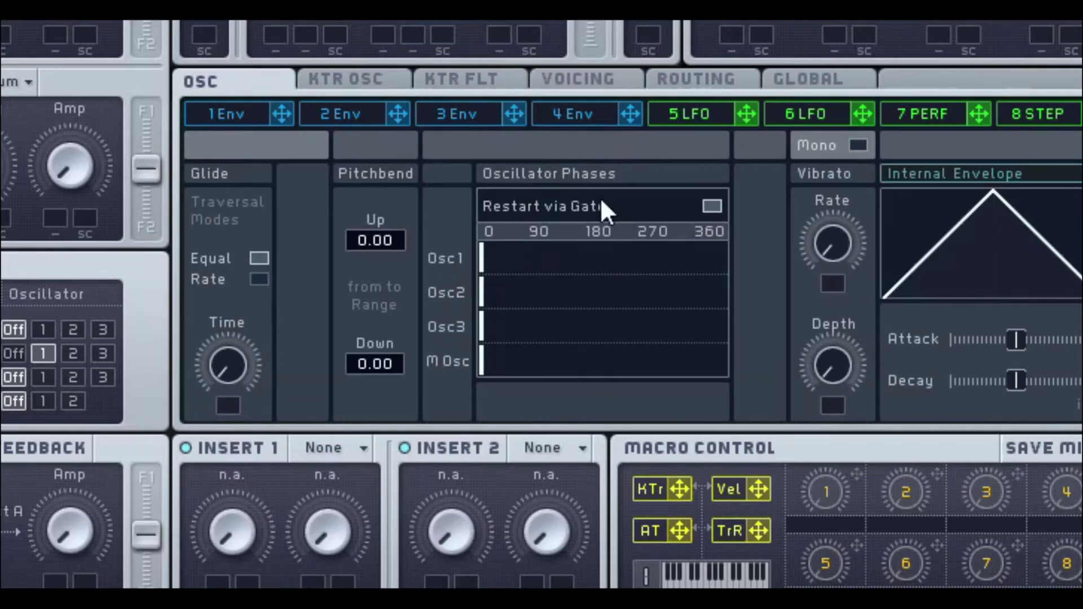
# Step: Check the Brauner Tube effect in the second bass patch's FX1 slot and view the Dimension Expander in FX2
pyautogui.click(622, 181)
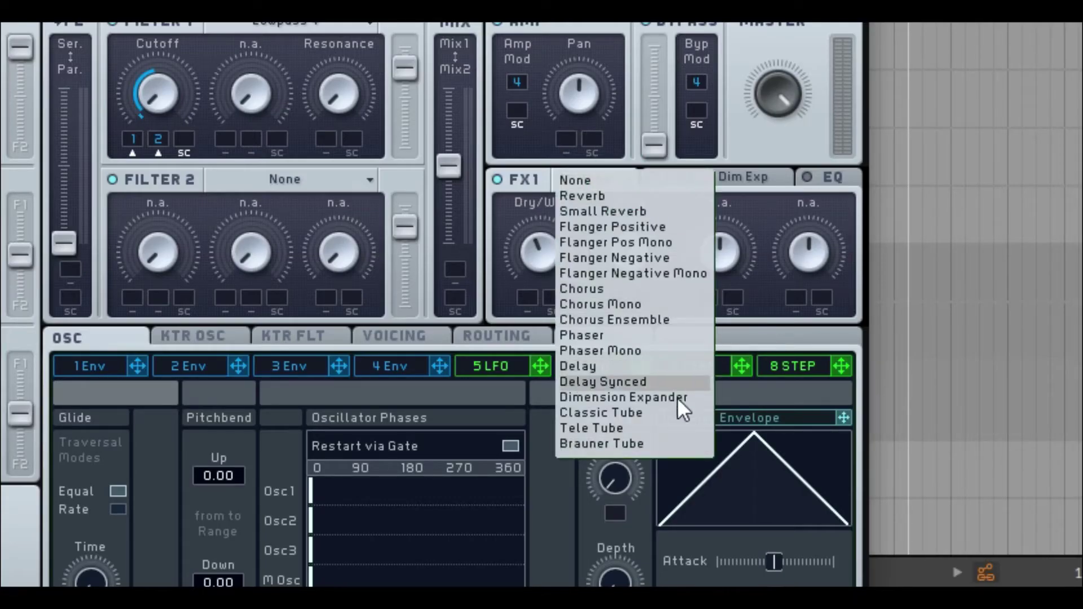
pyautogui.click(649, 443)
pyautogui.click(747, 180)
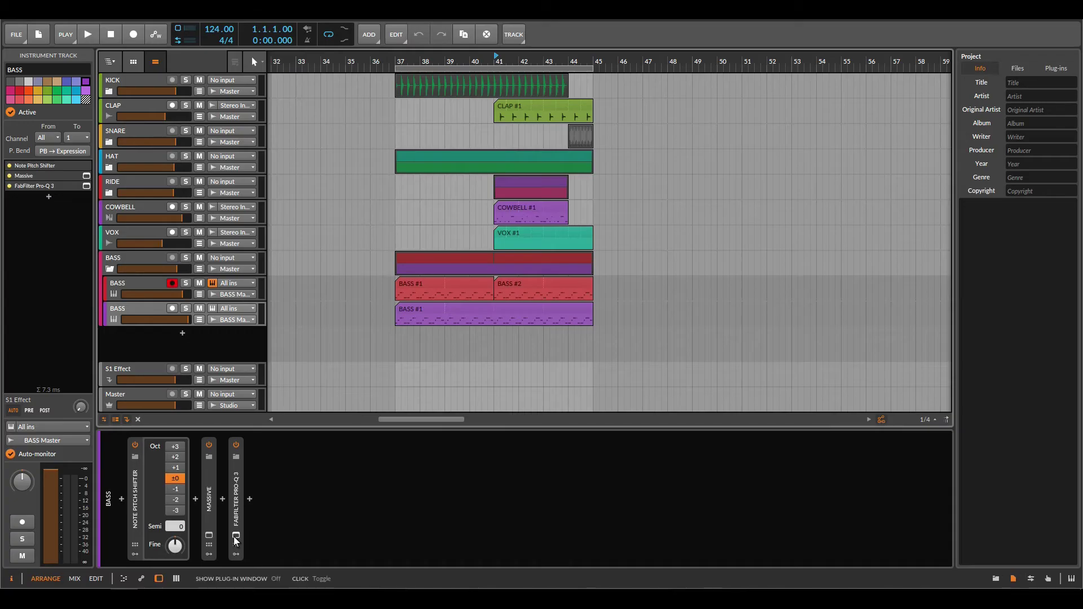
# Step: Review the second bass track's FabFilter Pro-Q 3, the BASS group's FabFilter Saturn 2 and the master track's Invisible Limiter
pyautogui.click(235, 540)
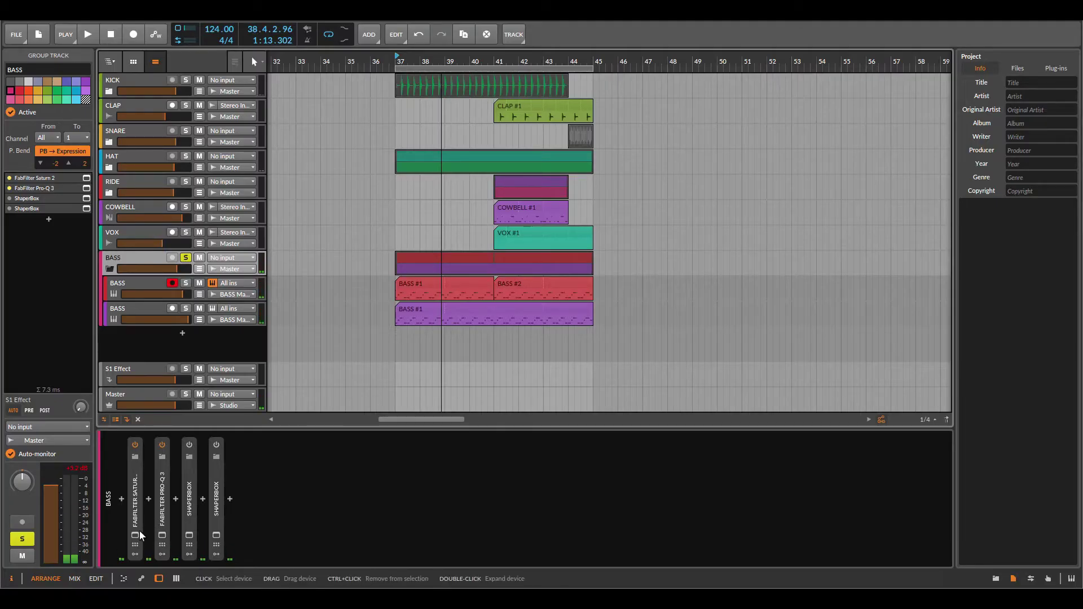
pyautogui.click(321, 496)
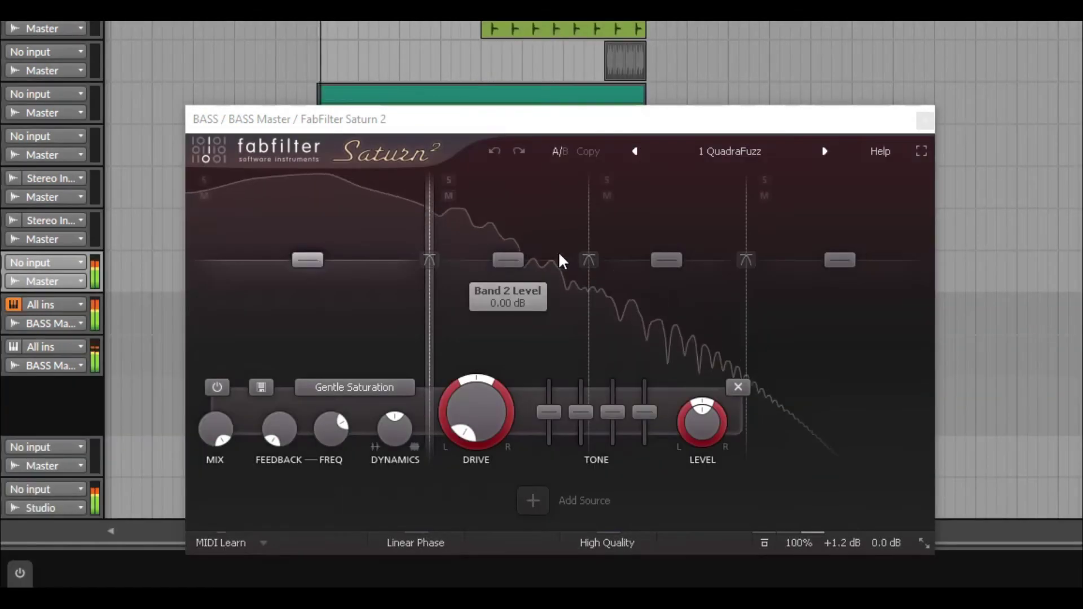
pyautogui.moveTo(596, 245)
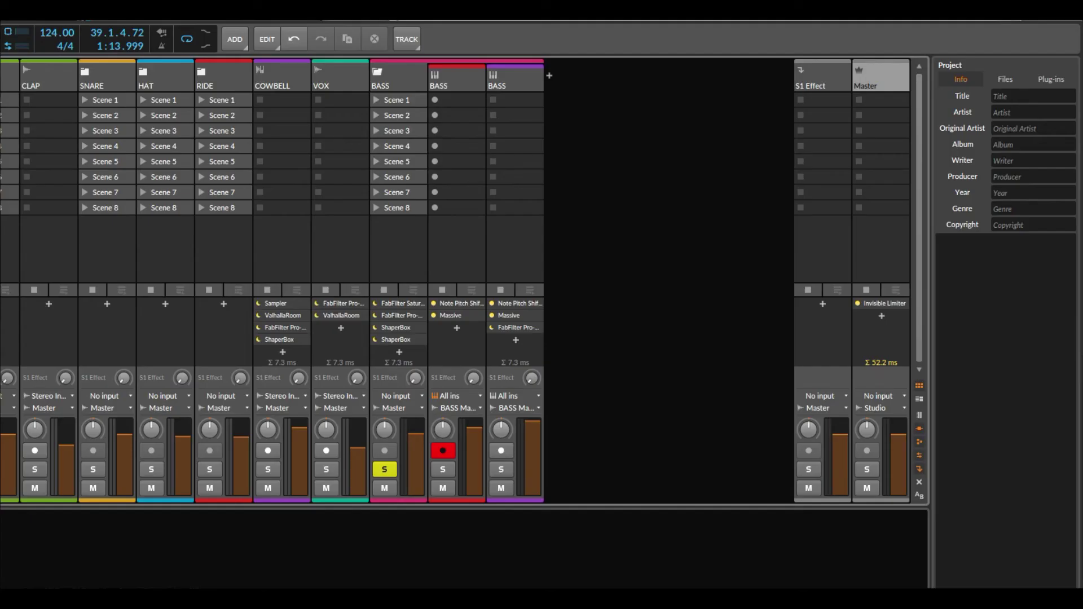
pyautogui.click(733, 569)
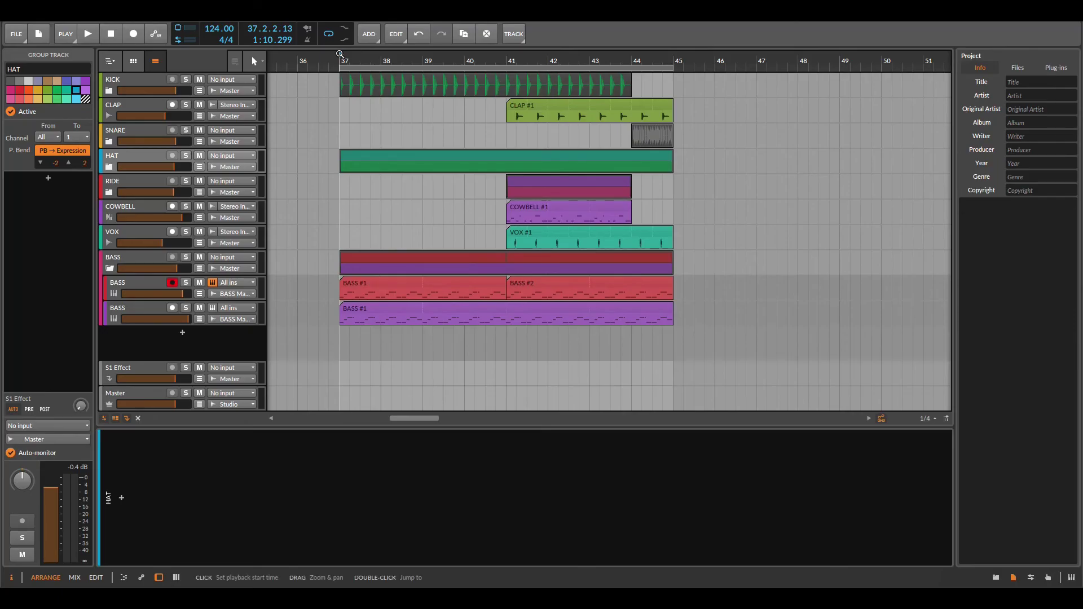
# Step: Play the loop from bar 37 and view the note pattern of the first bass track's BASS #1 clip
pyautogui.press('space')
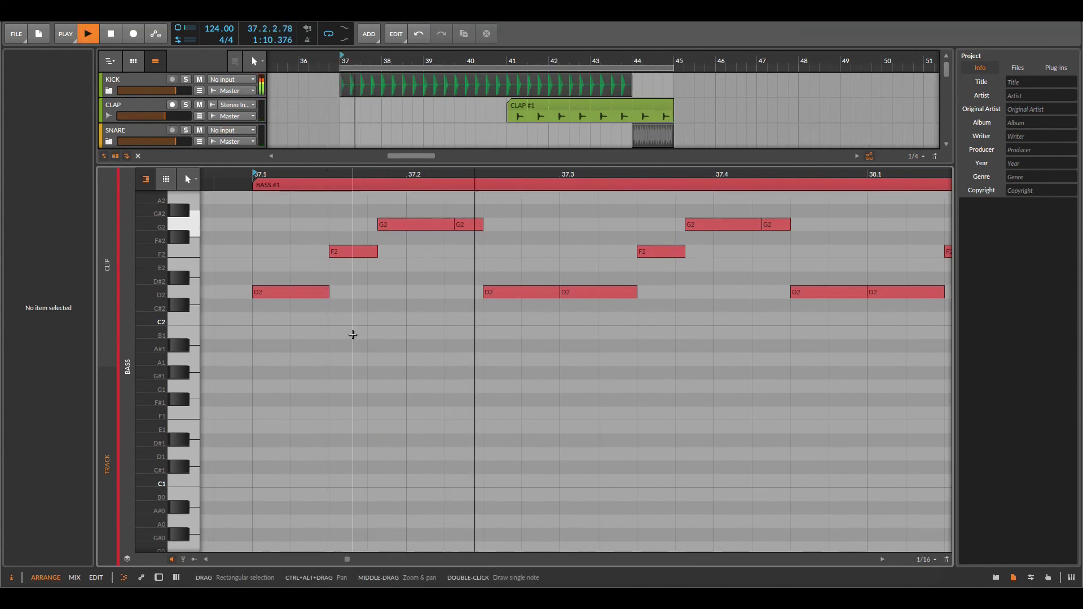
pyautogui.scroll(2, 353, 334)
pyautogui.moveTo(485, 176); pyautogui.dragTo(486, 163)
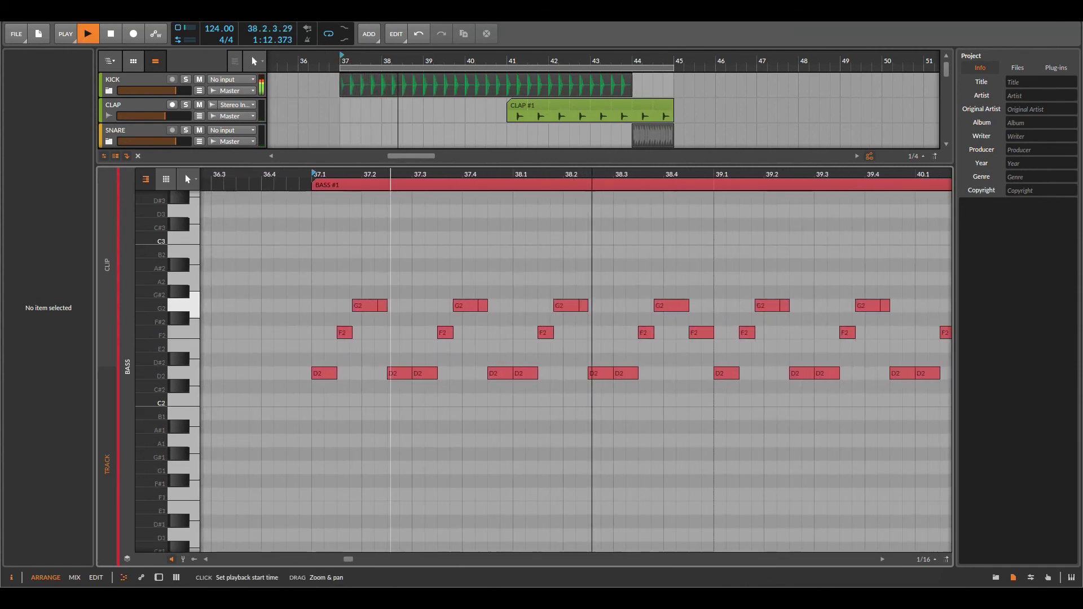